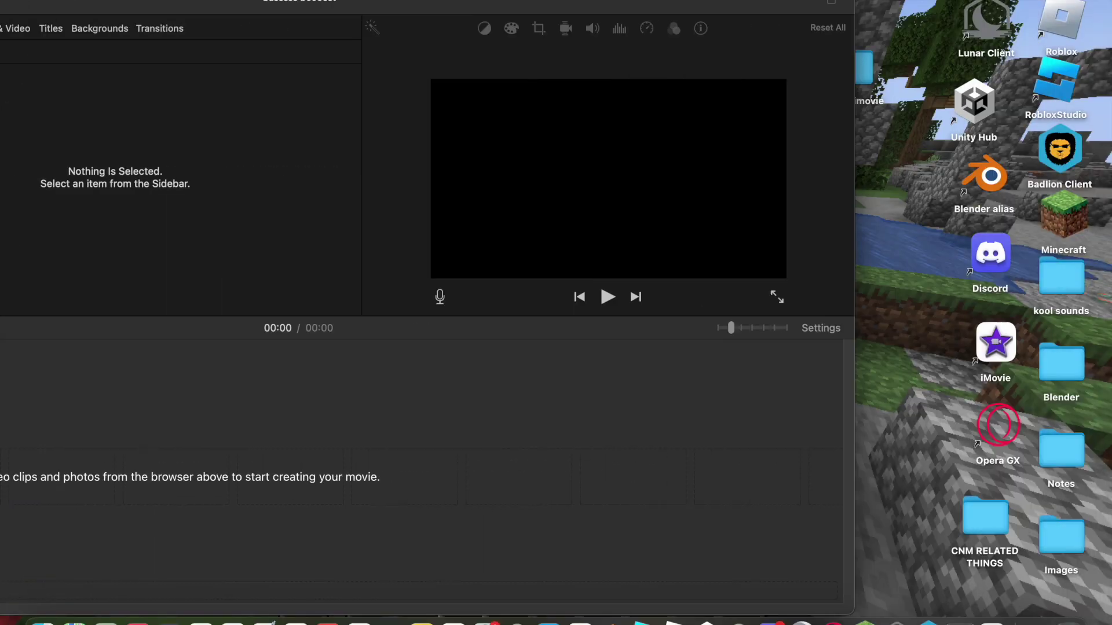
Drag the Chicken Nugget Man MP4 from the desktop onto the empty project timeline
drag(689, 32, 177, 32)
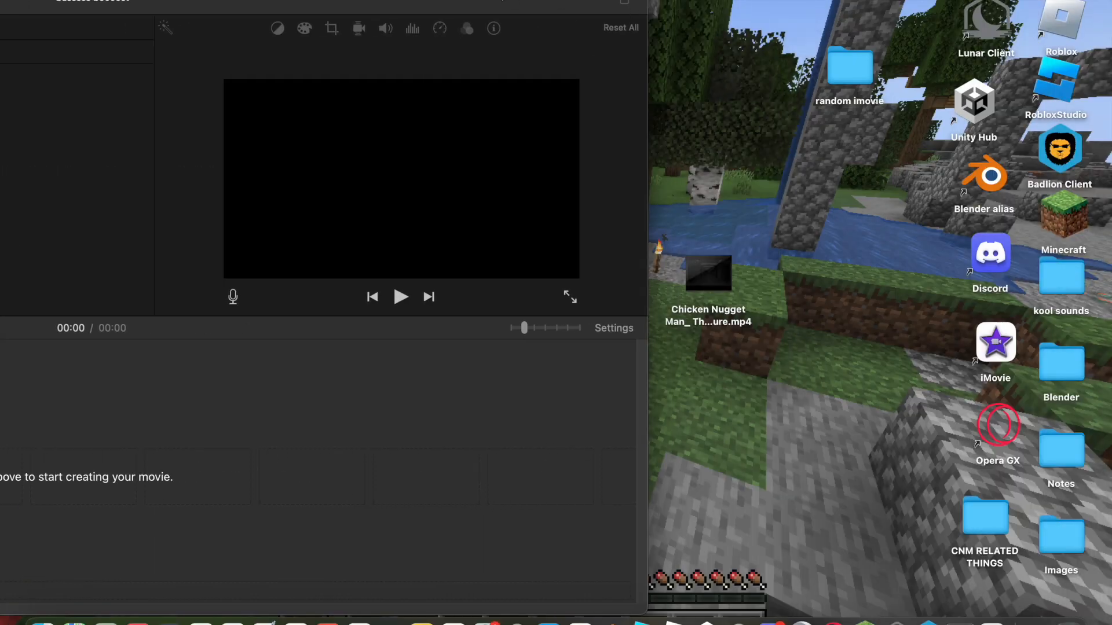
drag(708, 274, 434, 486)
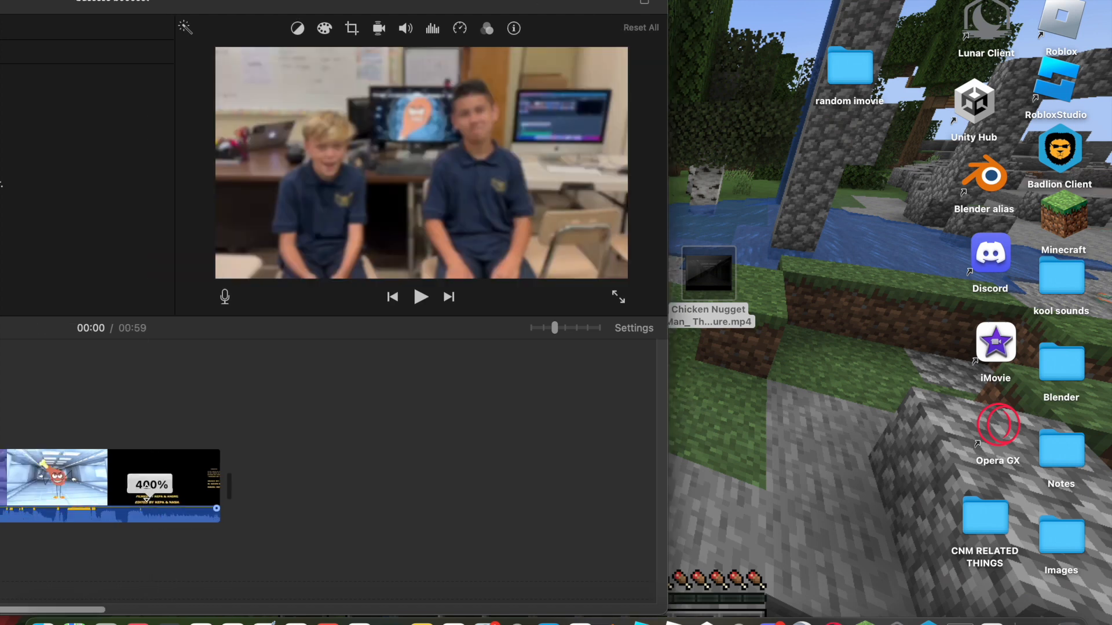
click(644, 7)
Export the movie as a file at 720p resolution with High quality
click(697, 122)
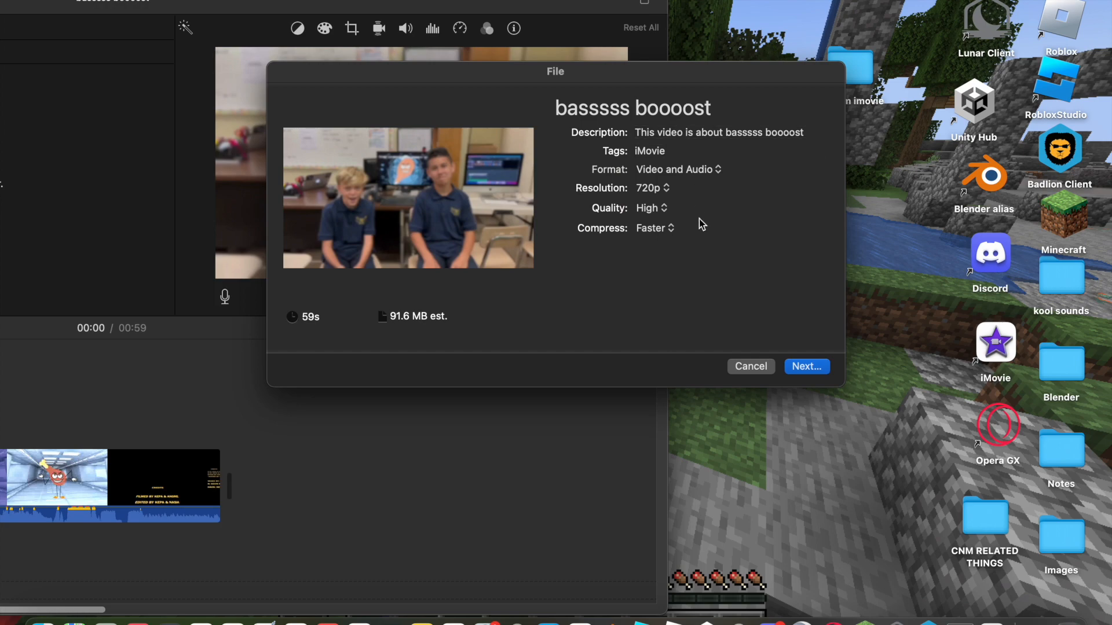
click(653, 188)
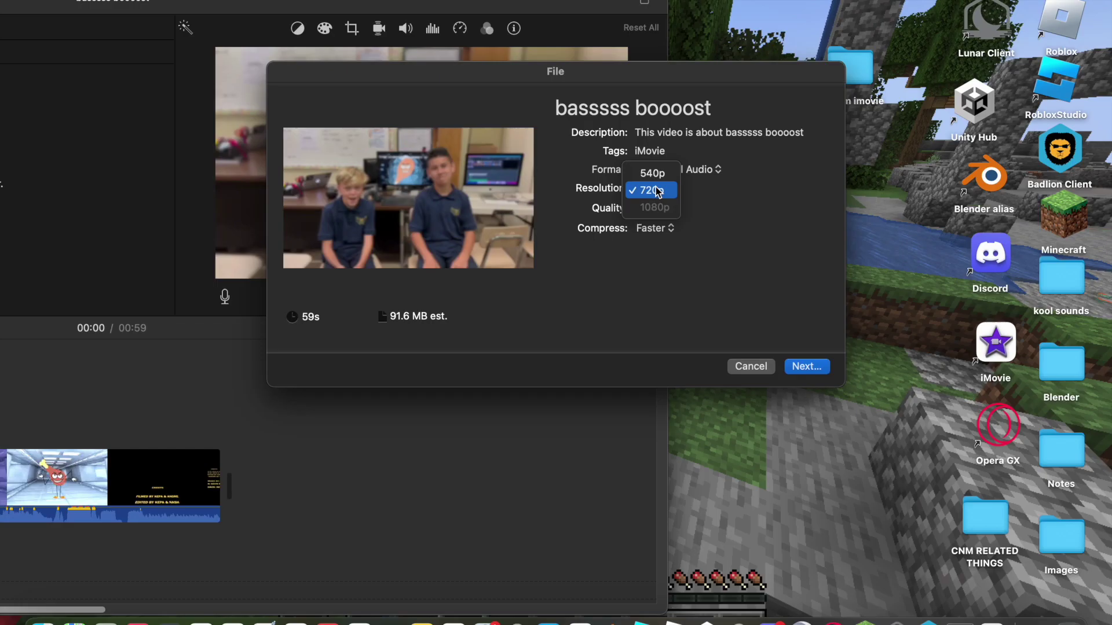
click(944, 298)
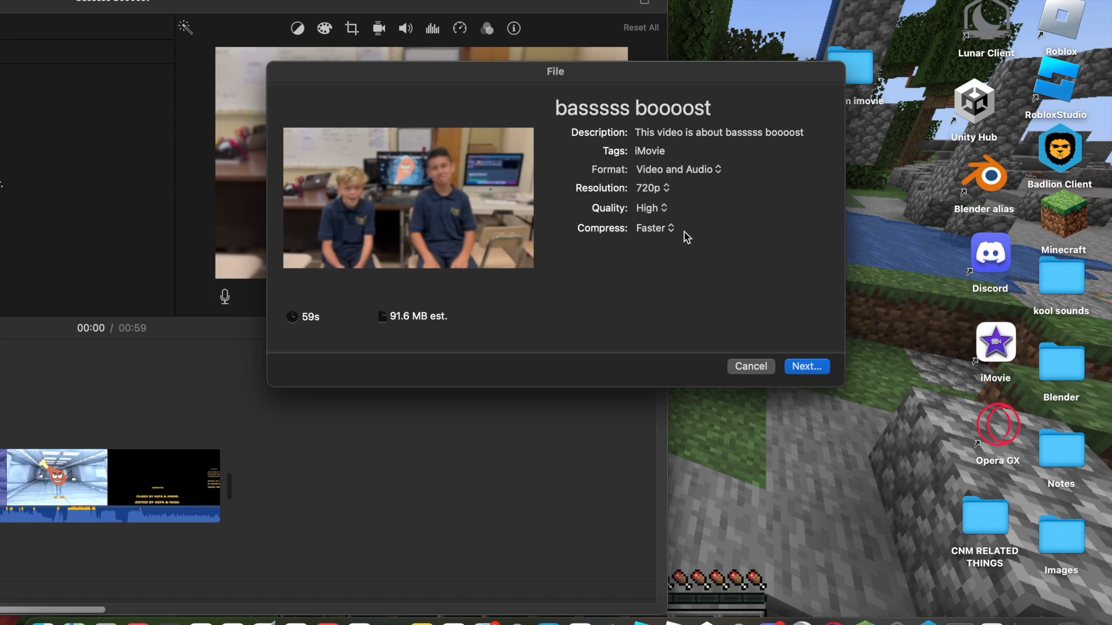
click(652, 208)
Save the export to the desktop and select the clip in the timeline
click(806, 365)
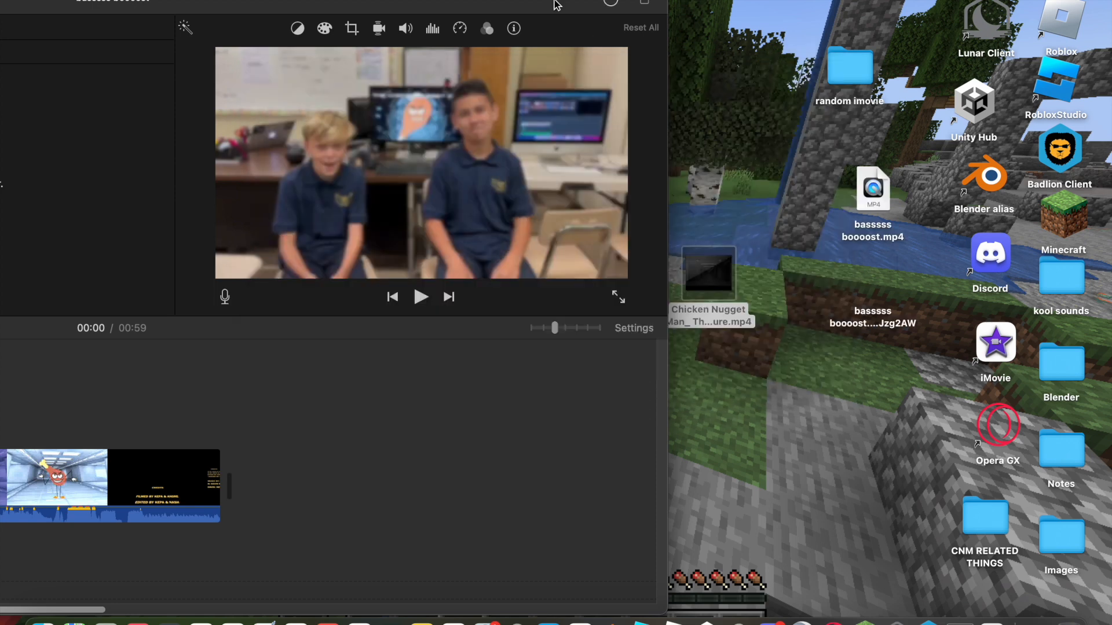
drag(553, 4, 503, 4)
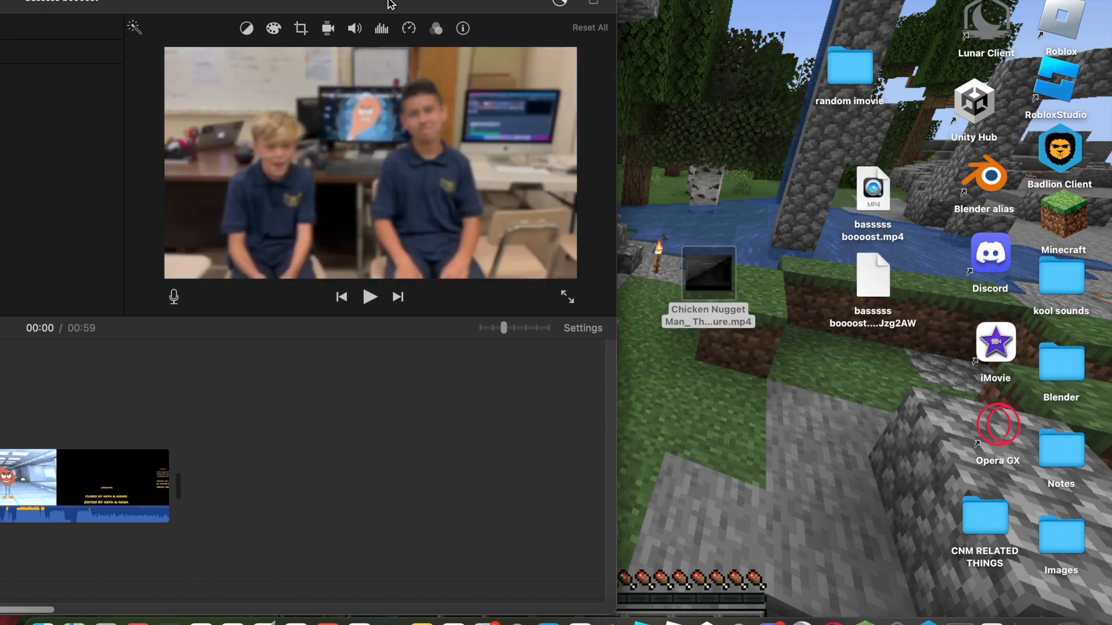
drag(378, 10, 467, 10)
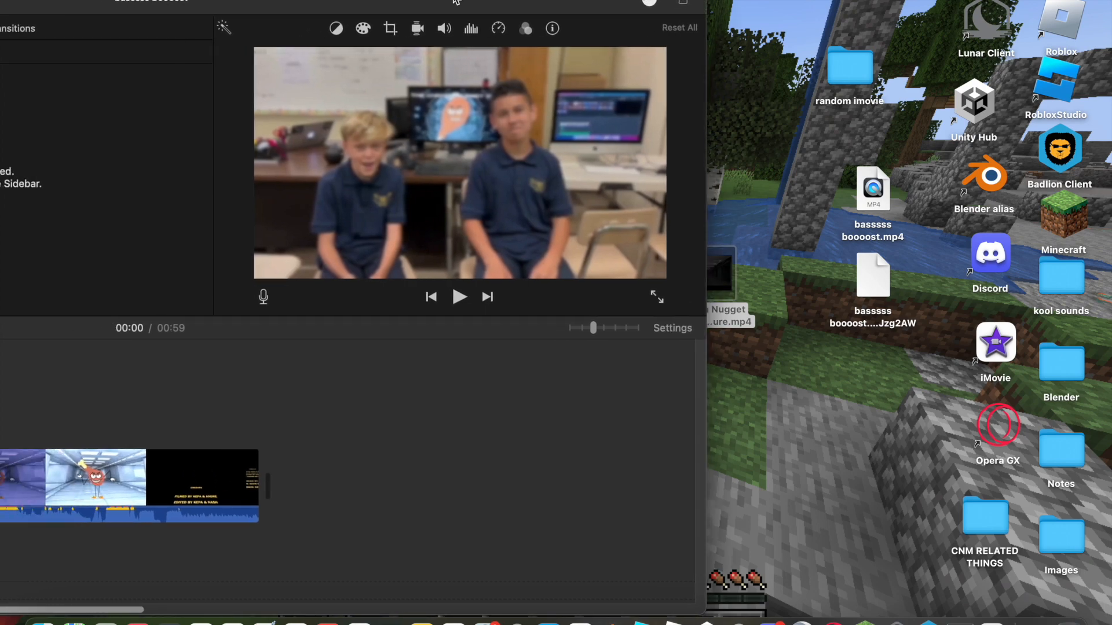
click(217, 478)
Export the movie a second time as a 720p, high-quality file to the desktop
click(685, 5)
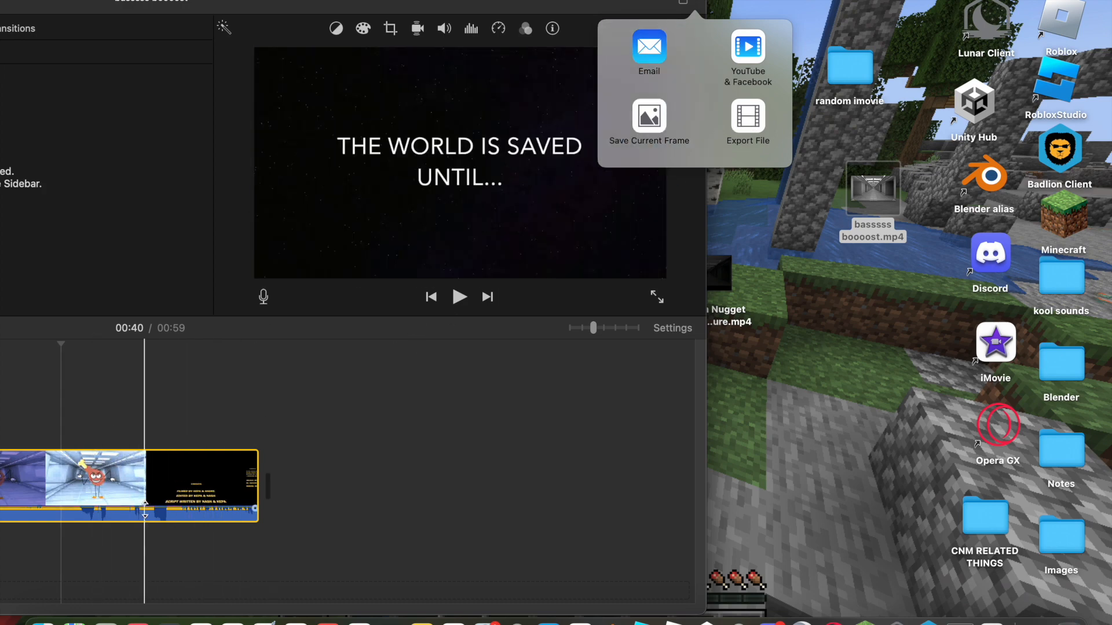
click(734, 118)
click(728, 151)
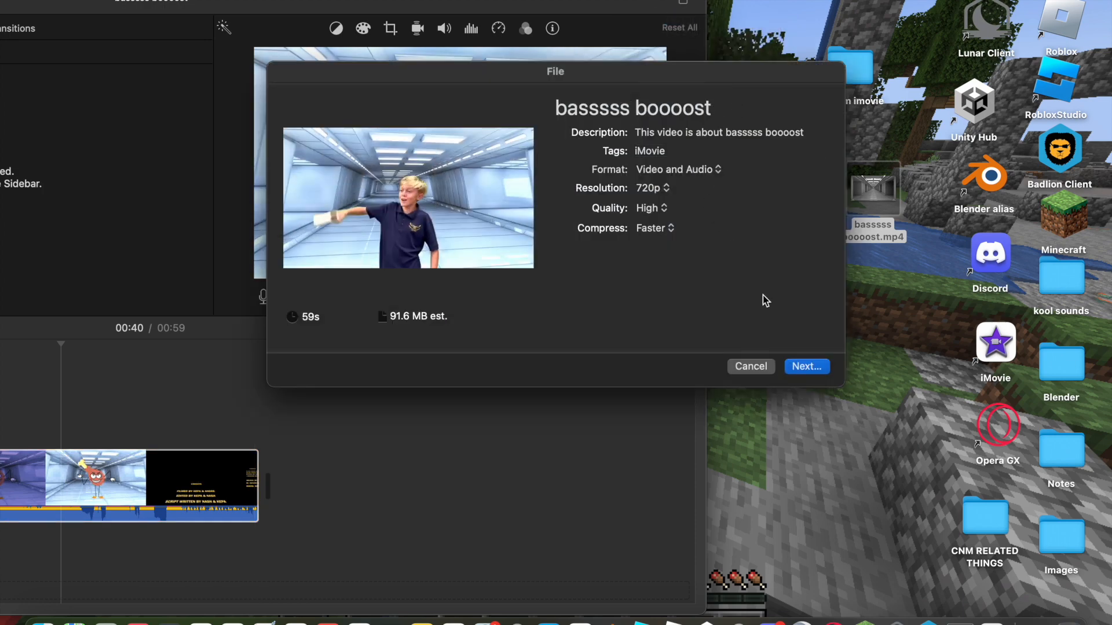
click(806, 366)
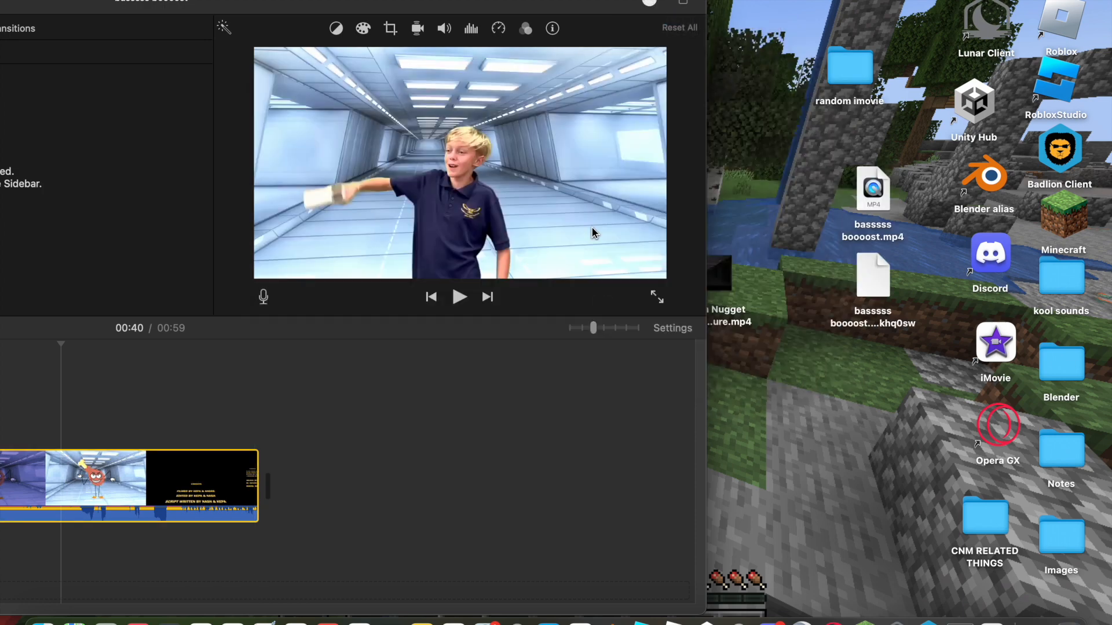